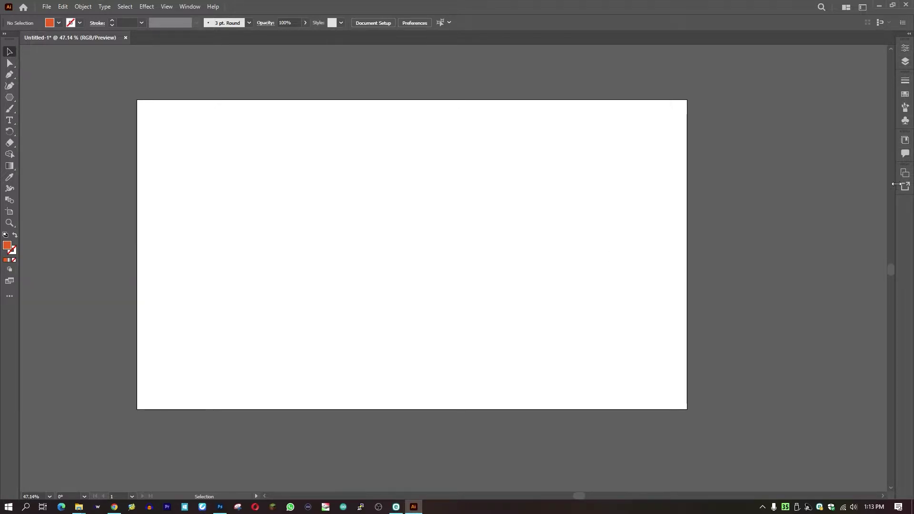
Step: Look through the Properties, Layers, Stroke, Swatches, Brushes, Symbols, Libraries, Comments, Artboards and Asset Export settings
click(904, 52)
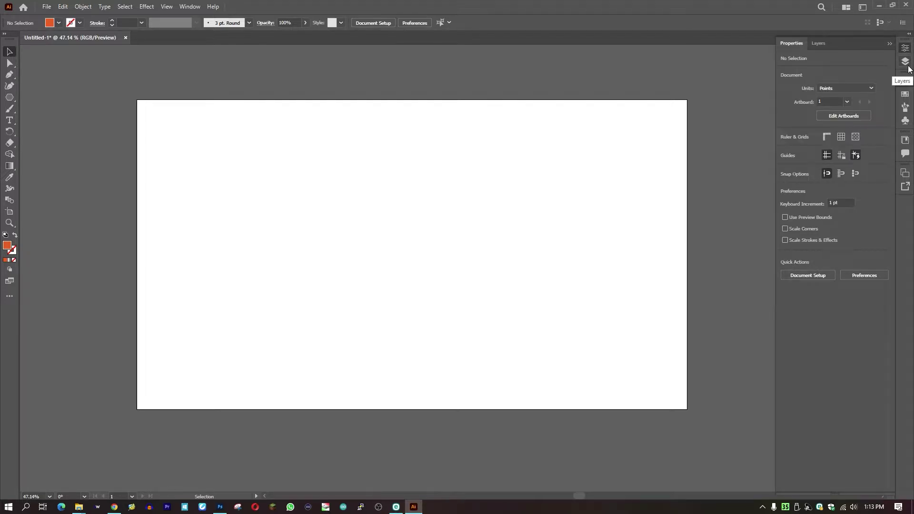
click(905, 62)
click(905, 80)
click(906, 98)
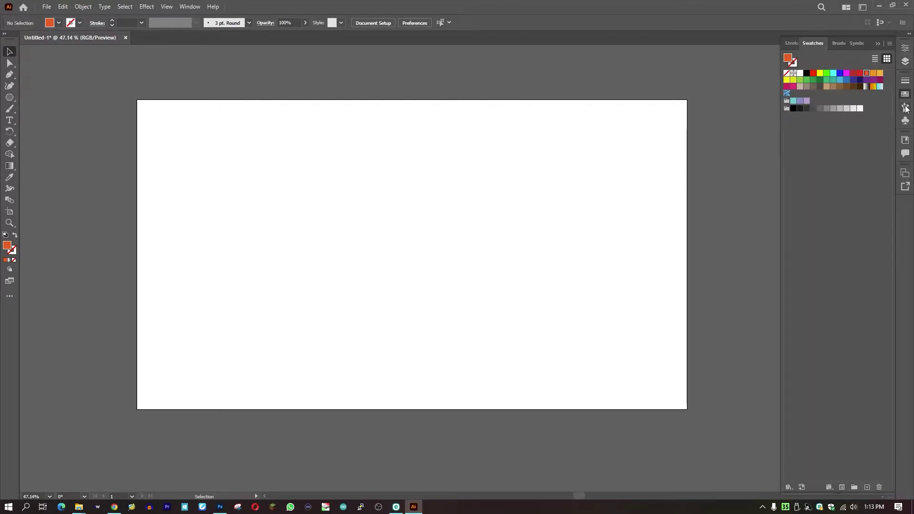
click(905, 109)
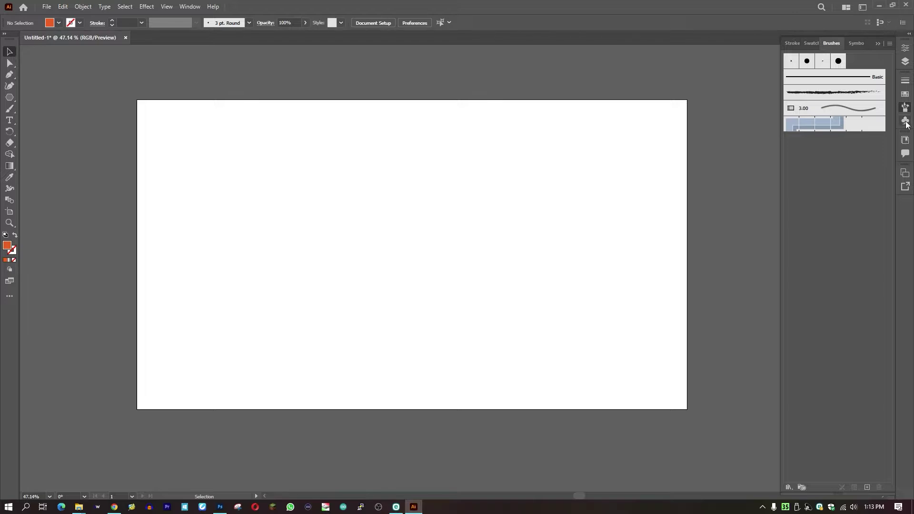
click(905, 121)
click(905, 140)
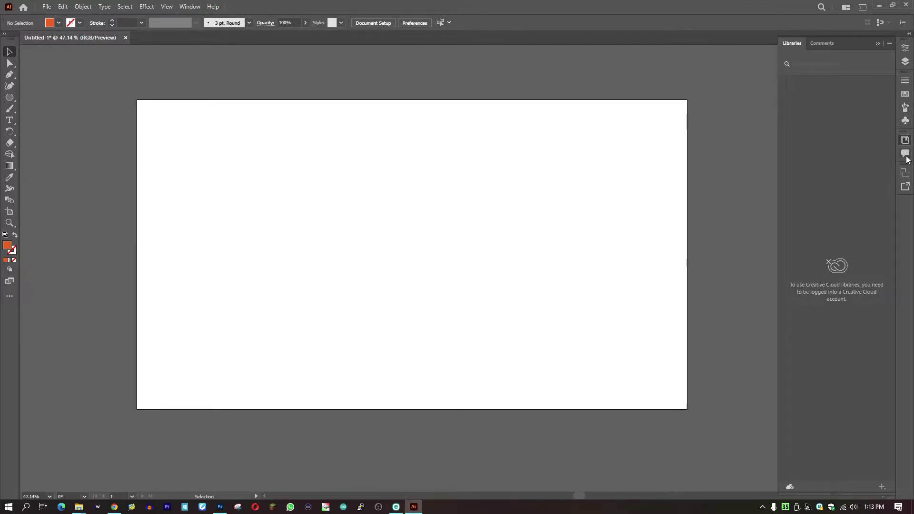
click(905, 154)
click(906, 173)
click(905, 187)
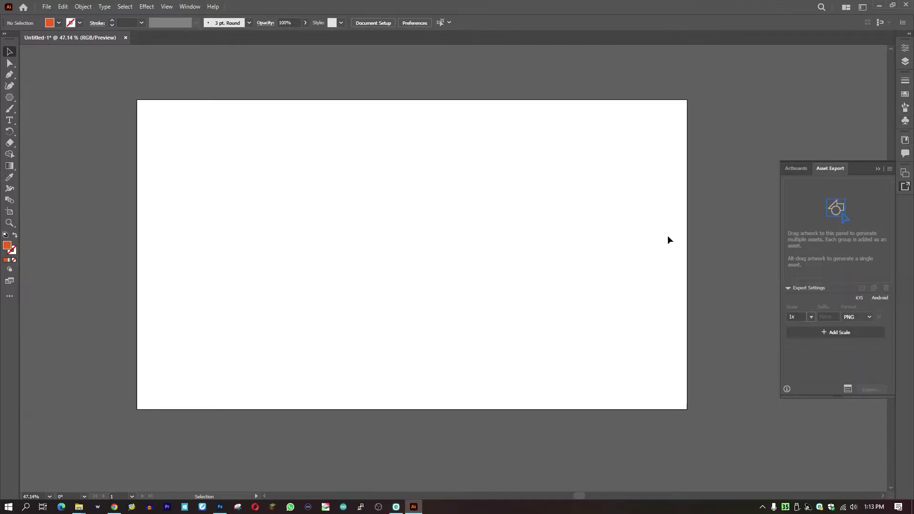
click(905, 186)
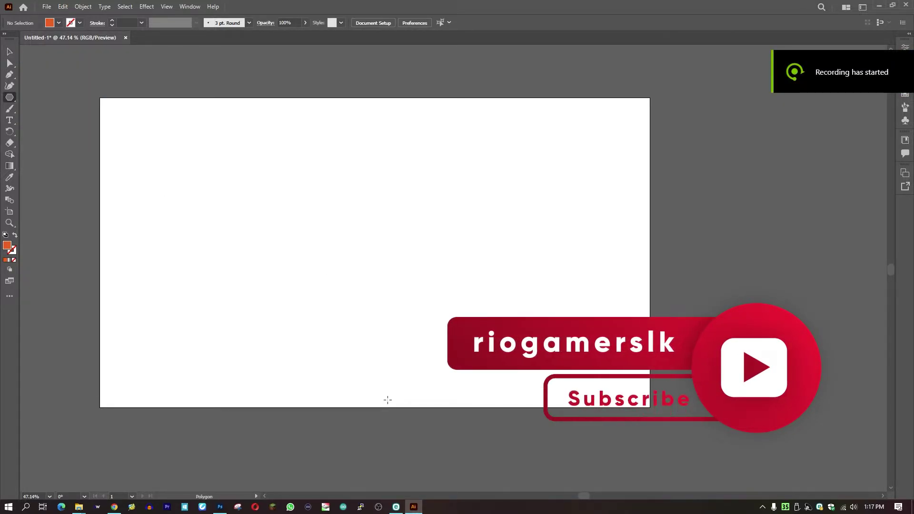
Step: Draw an orange rectangle about 606 by 363 pt in the upper-left part of the artboard with the Rectangle tool
click(9, 97)
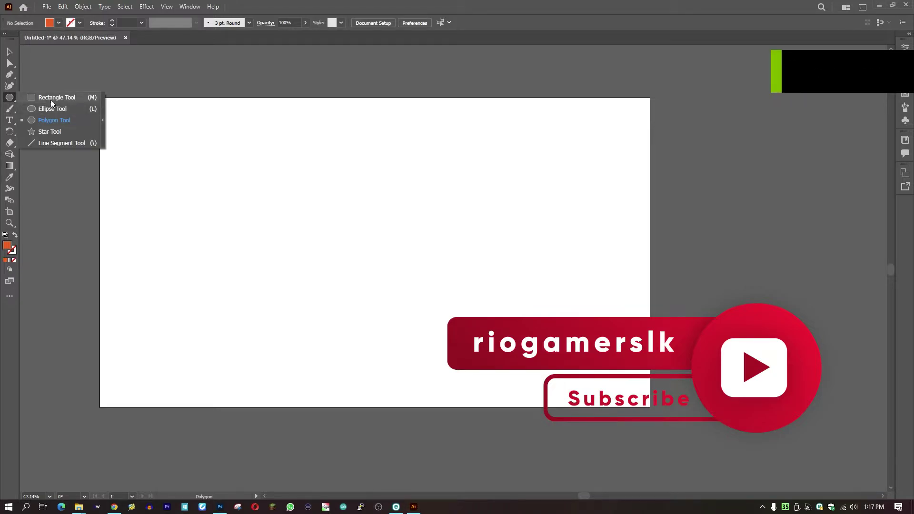
click(51, 99)
click(9, 98)
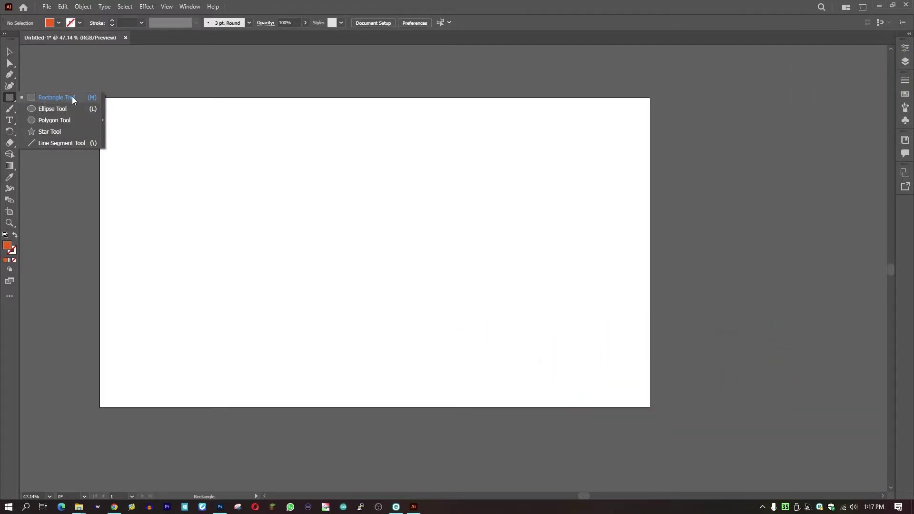
click(10, 55)
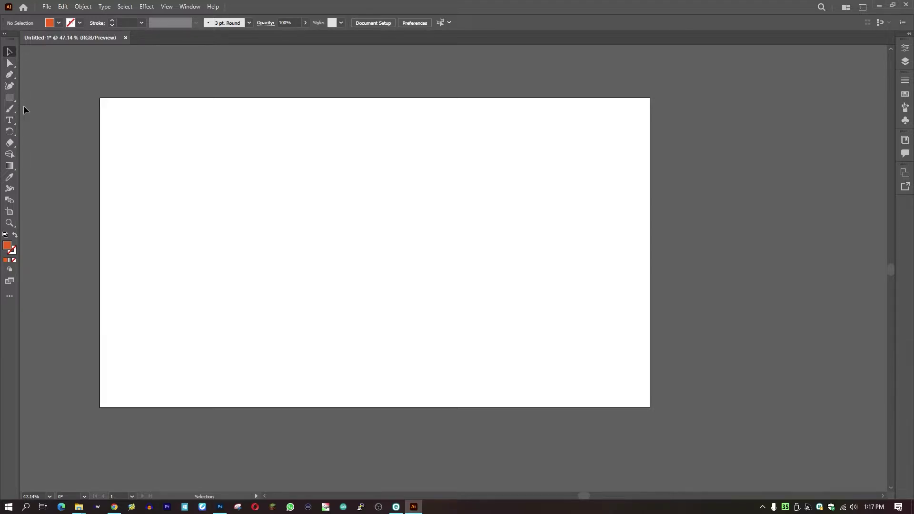
click(10, 97)
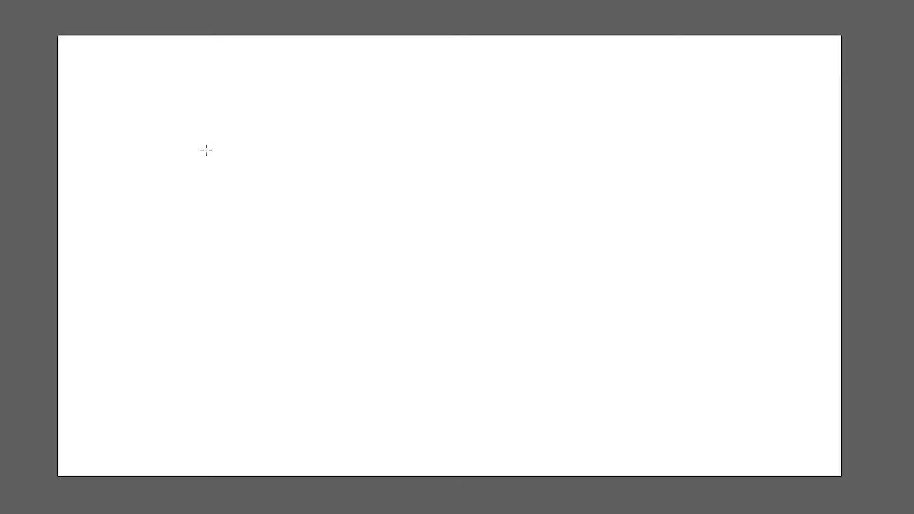
mouse_move(193, 107)
mouse_down()
mouse_move(353, 234)
mouse_move(428, 234)
mouse_move(441, 255)
mouse_up()
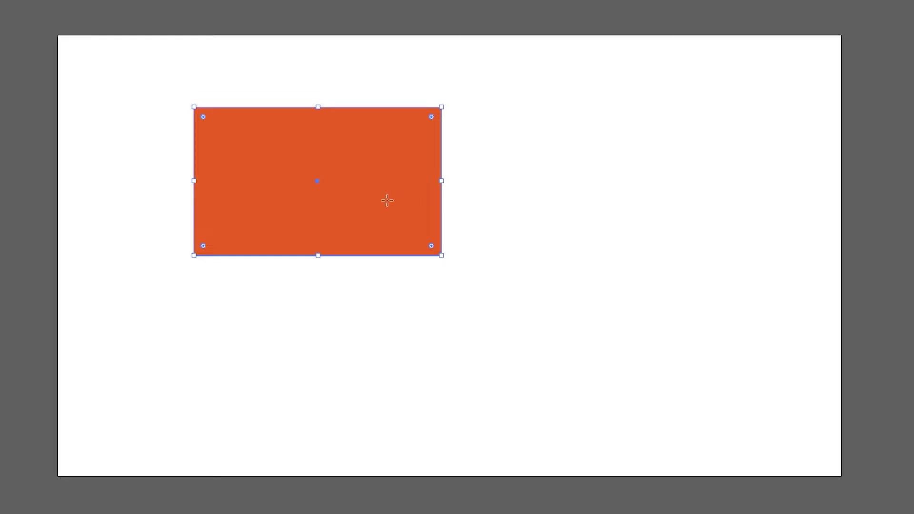
Step: Move the orange rectangle from the artboard's upper-left area to just above and left of its centre
key(v)
drag(369, 208, 465, 240)
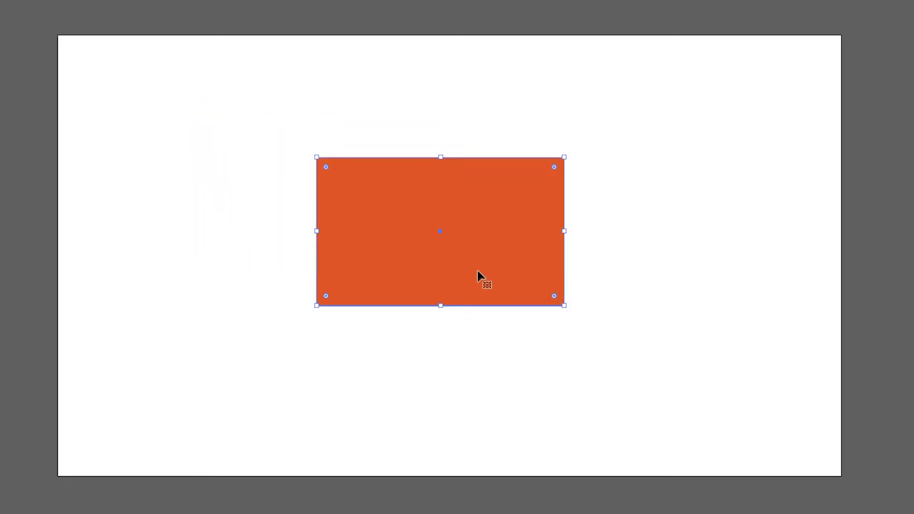
drag(477, 275, 462, 232)
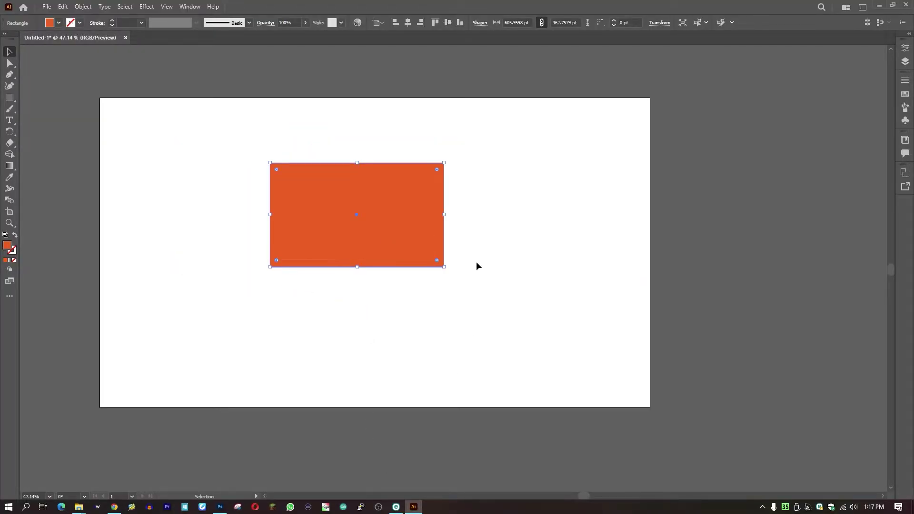
key(space)
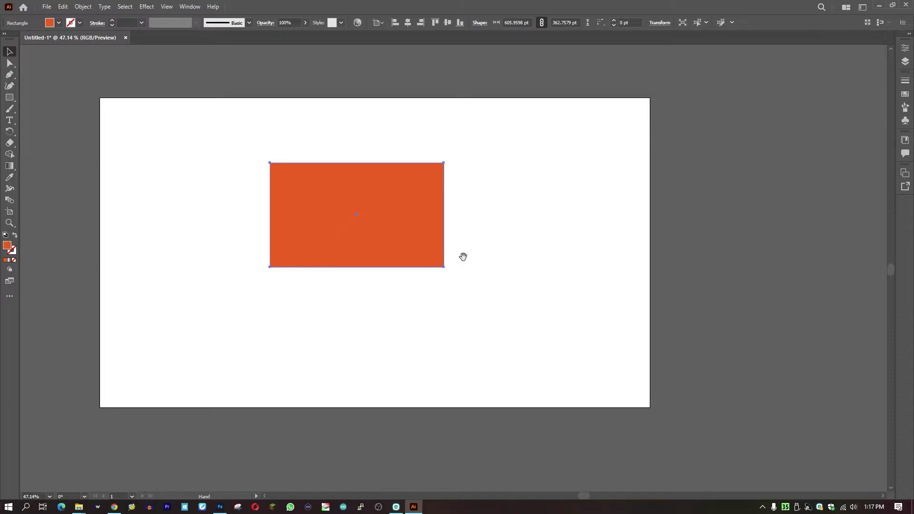
drag(463, 257, 440, 246)
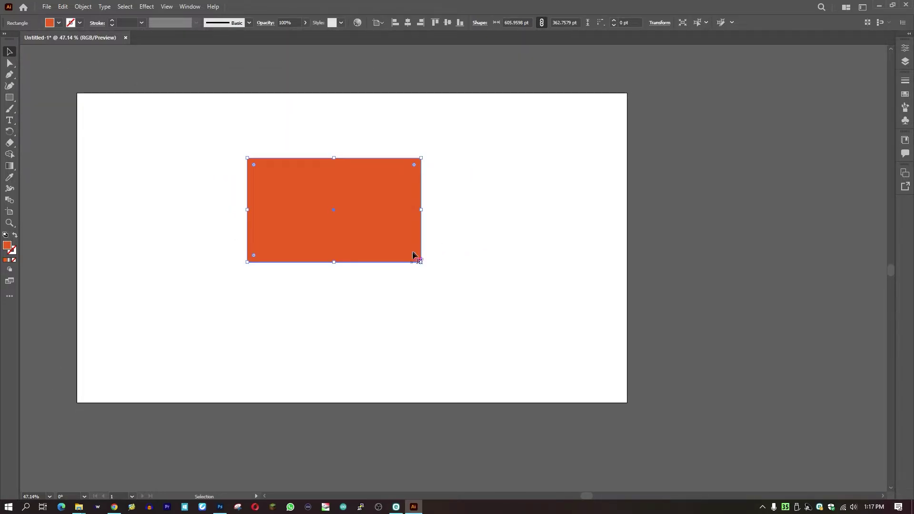
Step: Resize the rectangle from its lower-right corner to about 561 by 442 pt and deselect it
click(397, 284)
click(351, 224)
drag(421, 262, 408, 285)
key(ctrl+shift+a)
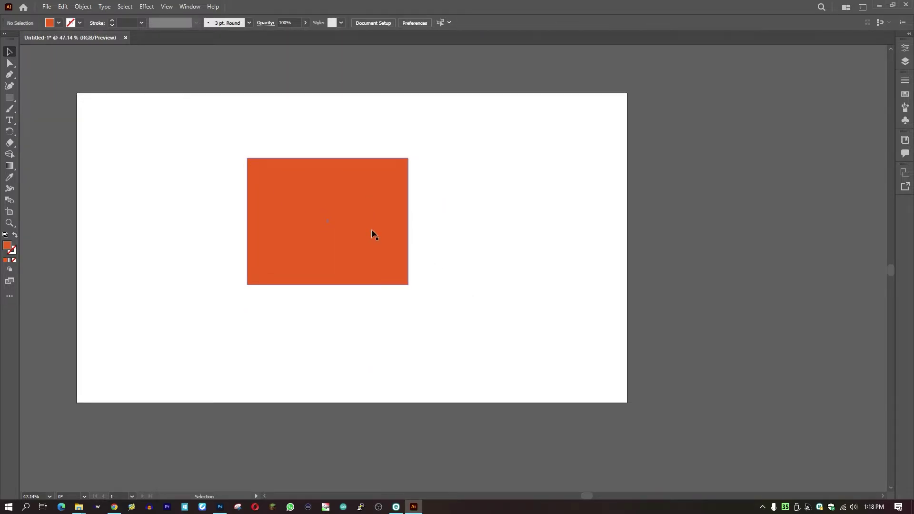
Step: Try enlarging the rectangle proportionally to about 1102 by 868 pt and moving it left, and undo both changes
click(372, 231)
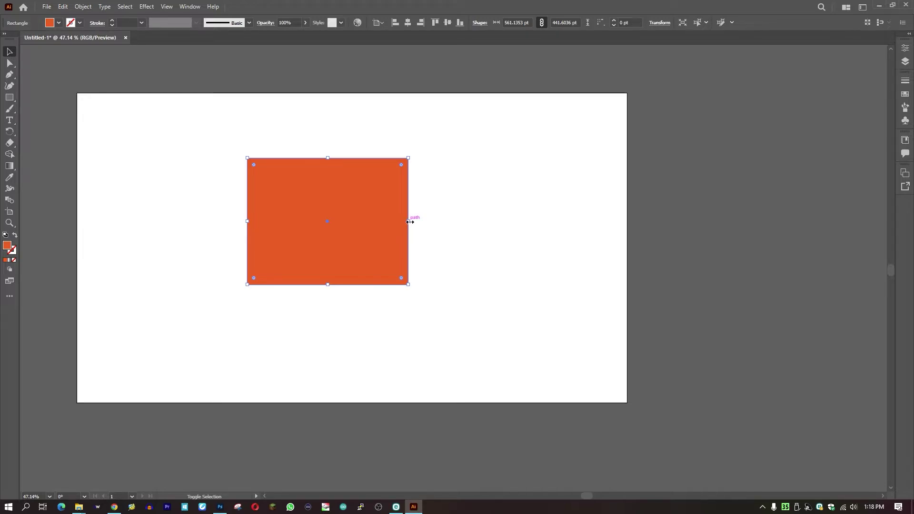
drag(409, 221, 564, 245)
drag(451, 254, 413, 247)
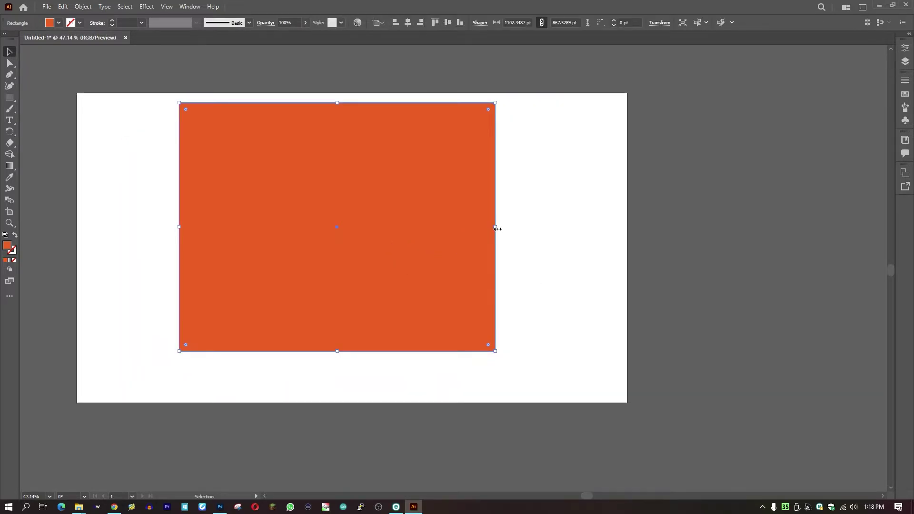
key(ctrl+z)
key(ctrl+z)
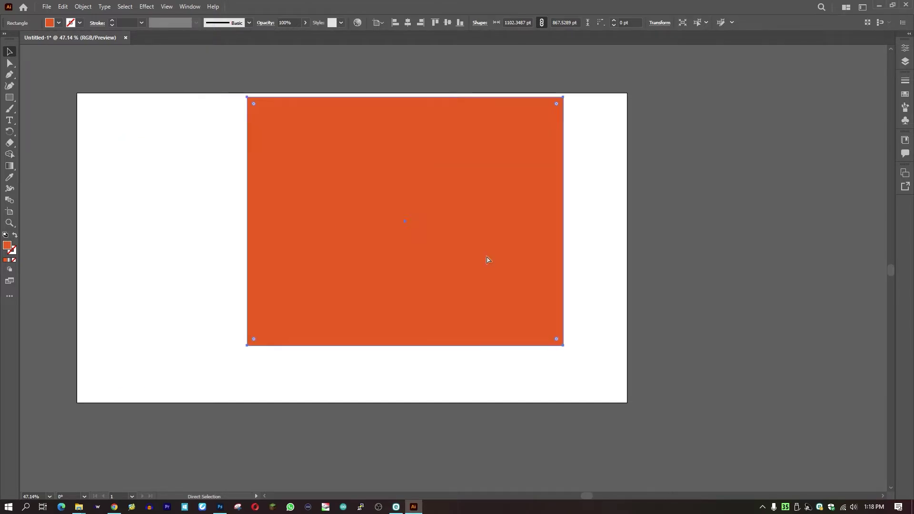
key(ctrl+z)
key(v)
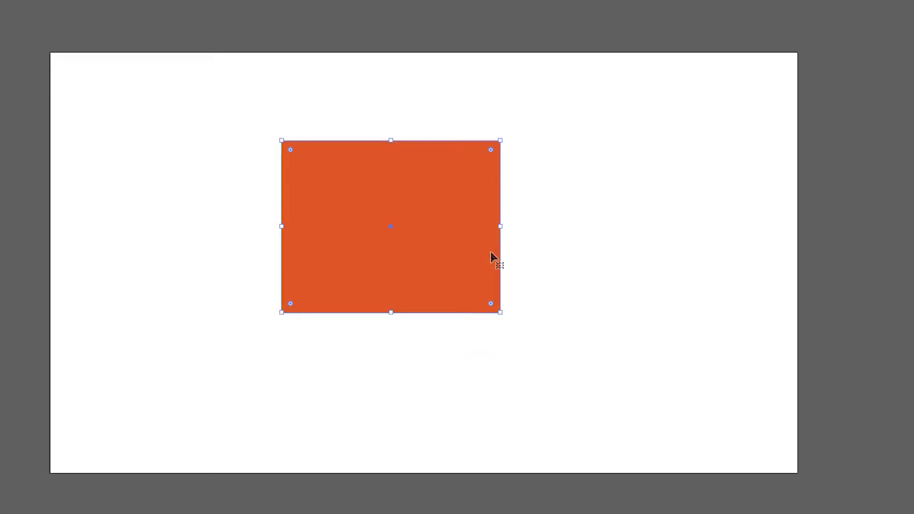
Step: Try stretching the rectangle's width and height symmetrically about its centre, and undo both changes
click(515, 247)
click(461, 236)
drag(500, 225, 678, 224)
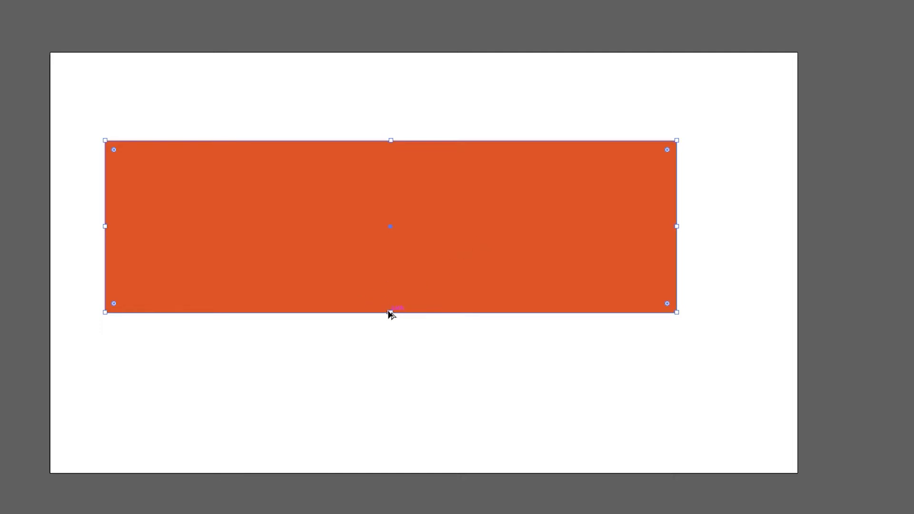
drag(393, 315, 386, 394)
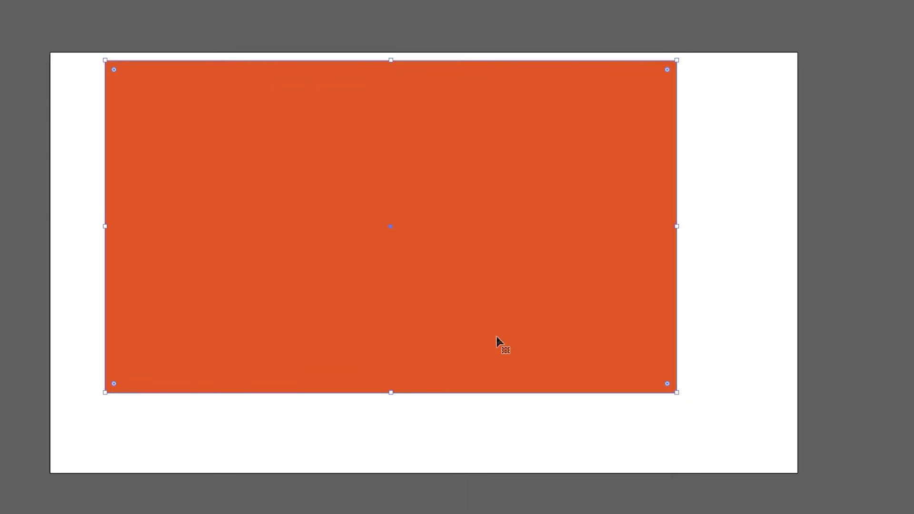
key(ctrl+z)
key(ctrl+z)
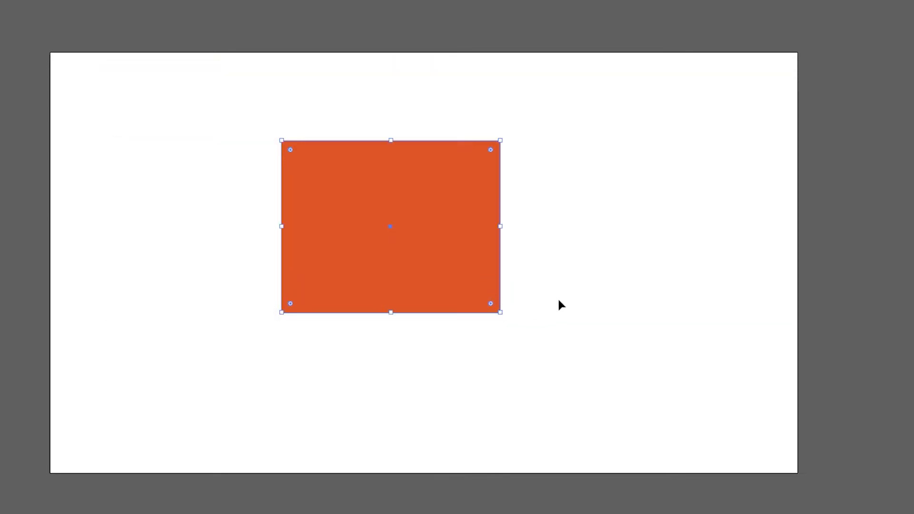
Step: Move the rectangle around the artboard and leave it in the upper-right area
click(558, 297)
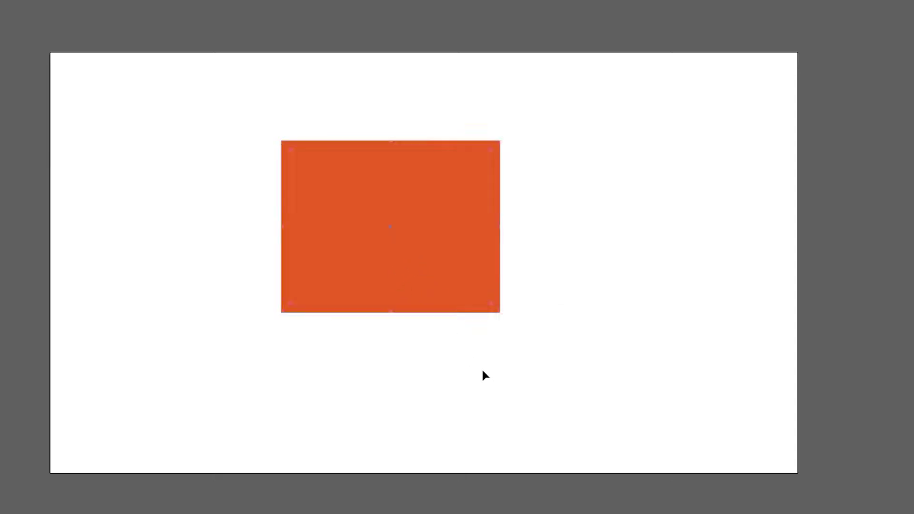
drag(456, 247, 417, 218)
click(496, 377)
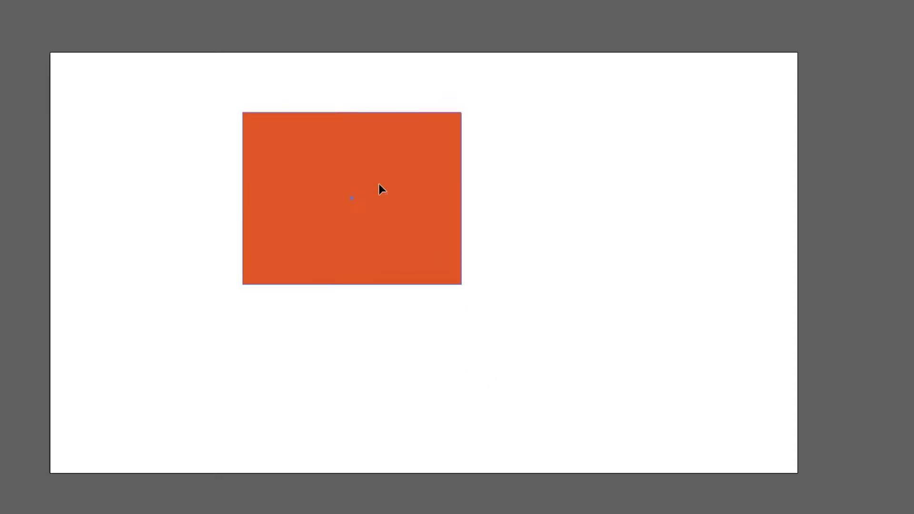
click(419, 270)
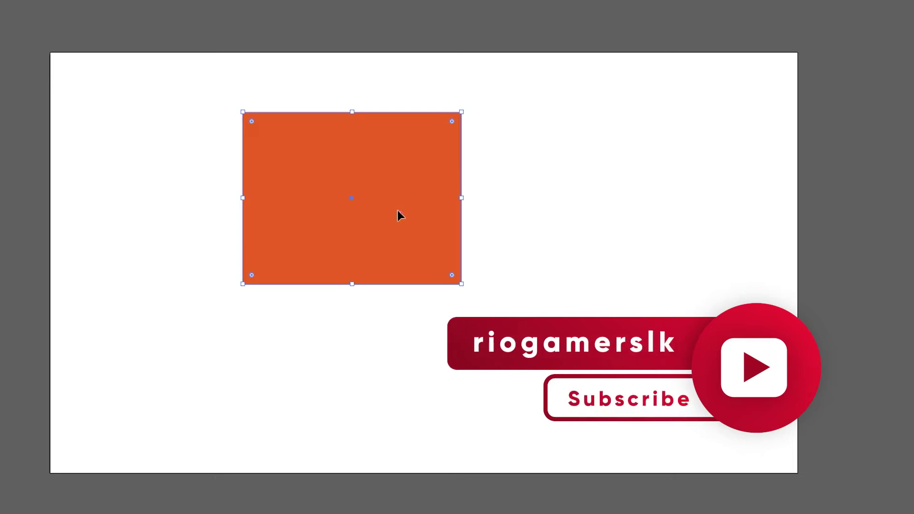
drag(398, 214, 692, 341)
drag(648, 322, 609, 186)
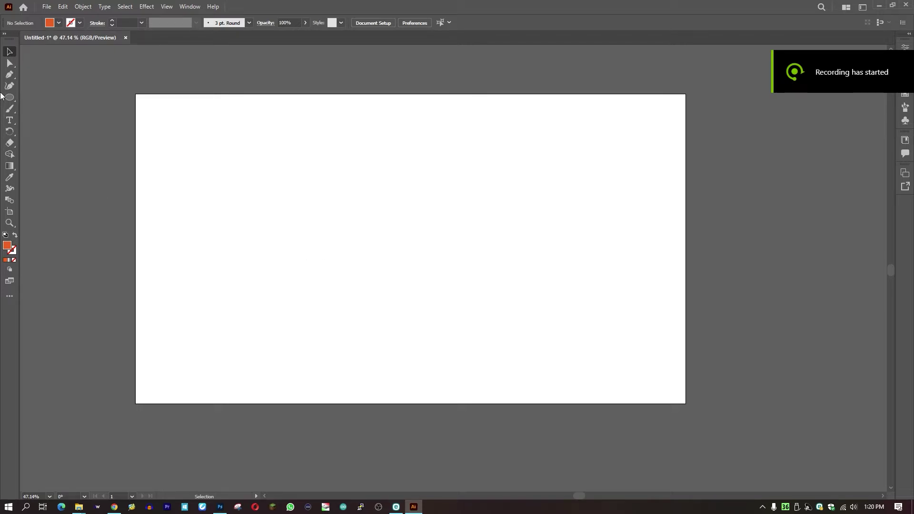
Step: Draw an orange circle about 566 pt in diameter near the artboard's centre with the Ellipse tool
click(9, 97)
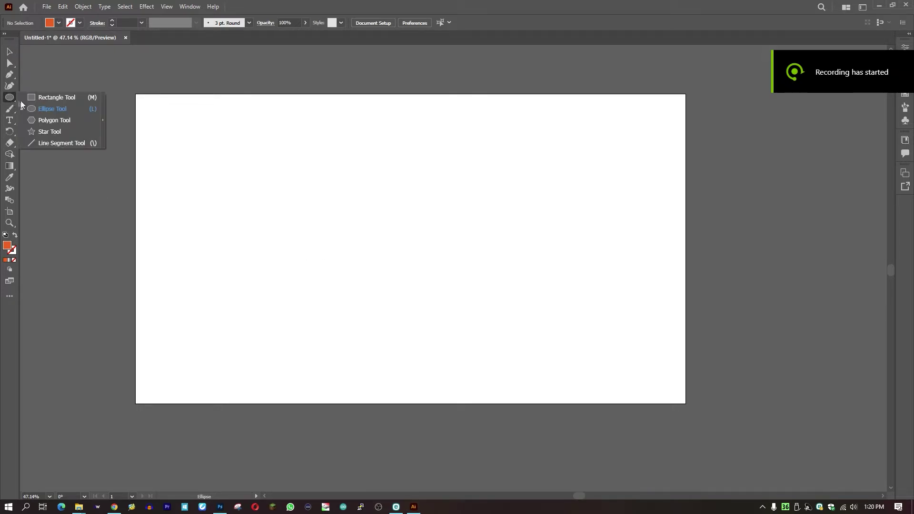
click(32, 113)
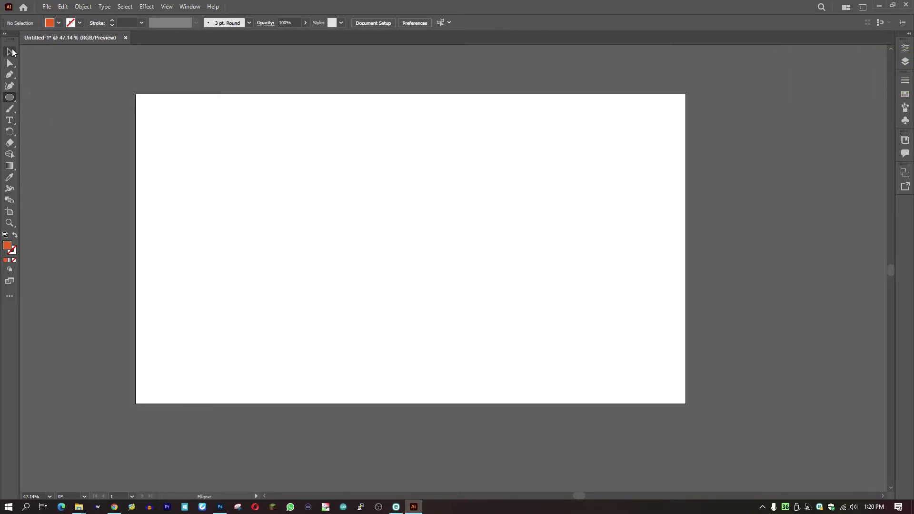
drag(300, 159, 458, 301)
key(v)
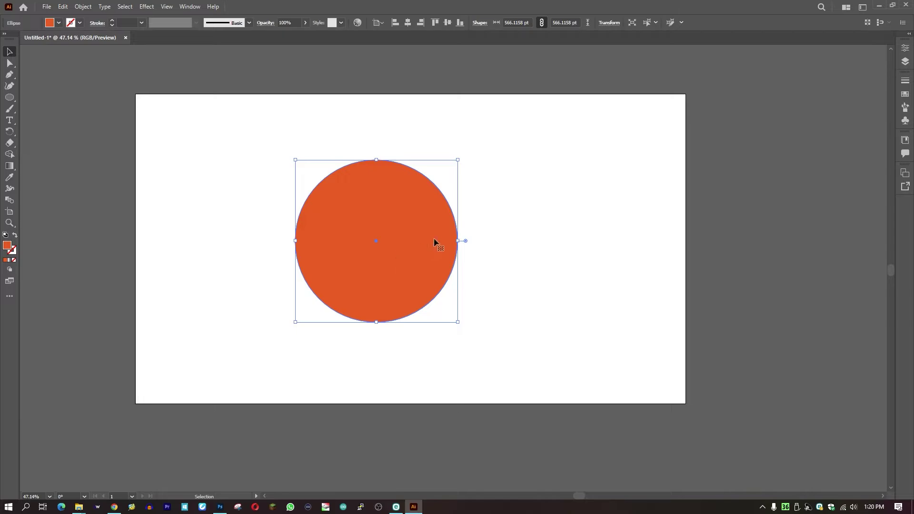
Step: Stretch the circle into a wide ellipse about 1478 pt across and adjust its height from the lower edge
drag(458, 241, 514, 241)
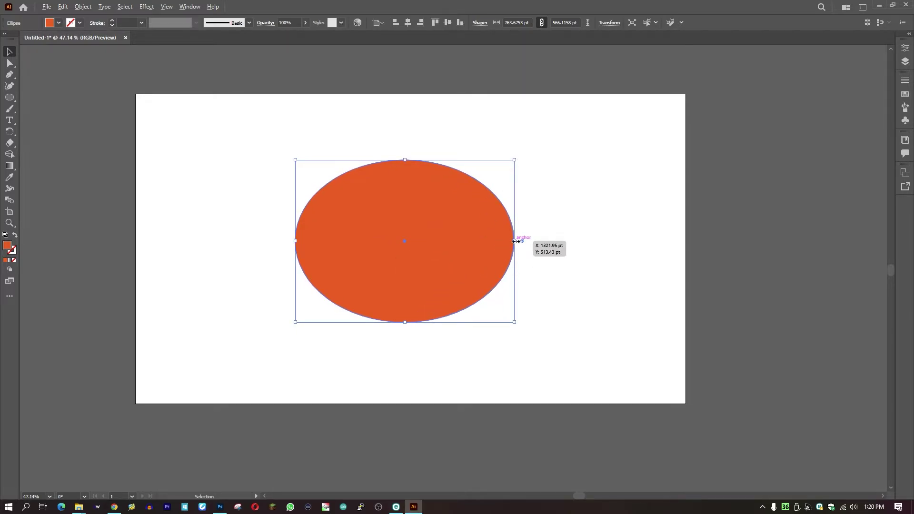
drag(516, 241, 617, 241)
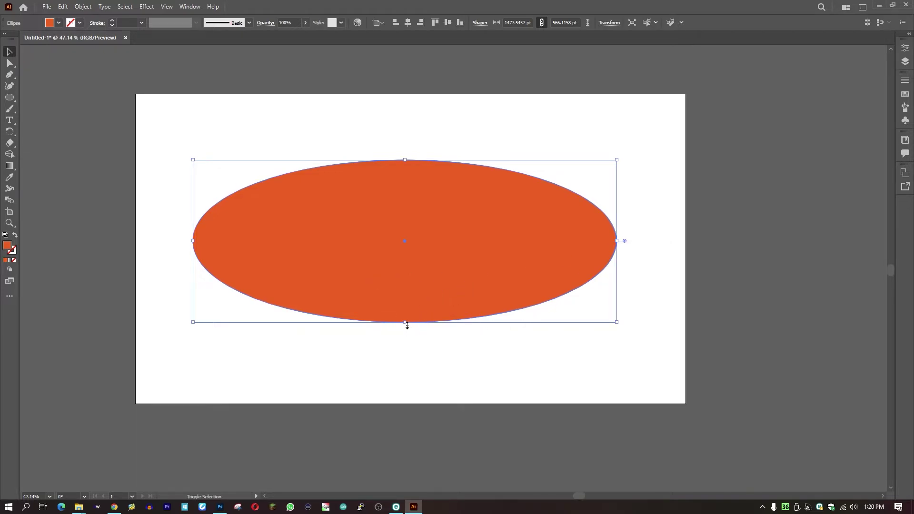
drag(405, 322, 420, 311)
Step: Delete the orange ellipse from the artboard
click(422, 354)
click(418, 247)
key(Delete)
Step: Draw an orange triangle with the Star tool, move it to the artboard's left side, and deselect it
click(10, 98)
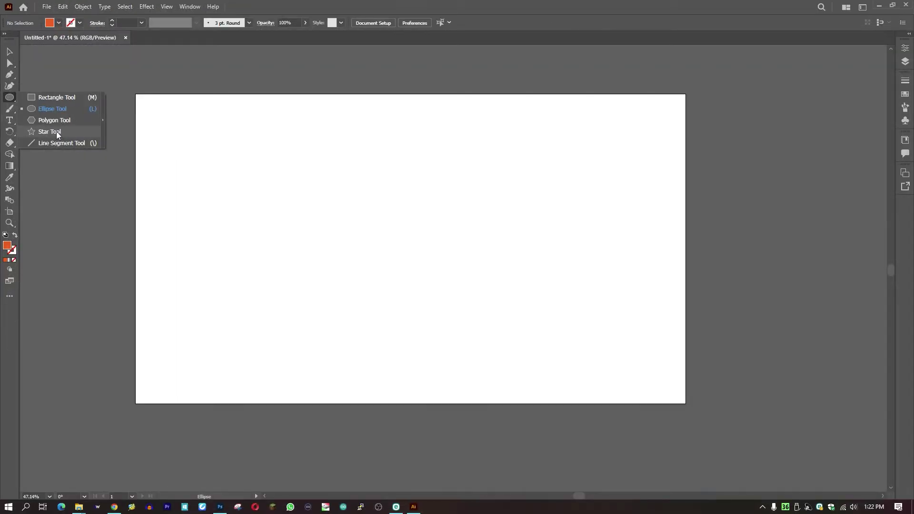
click(56, 132)
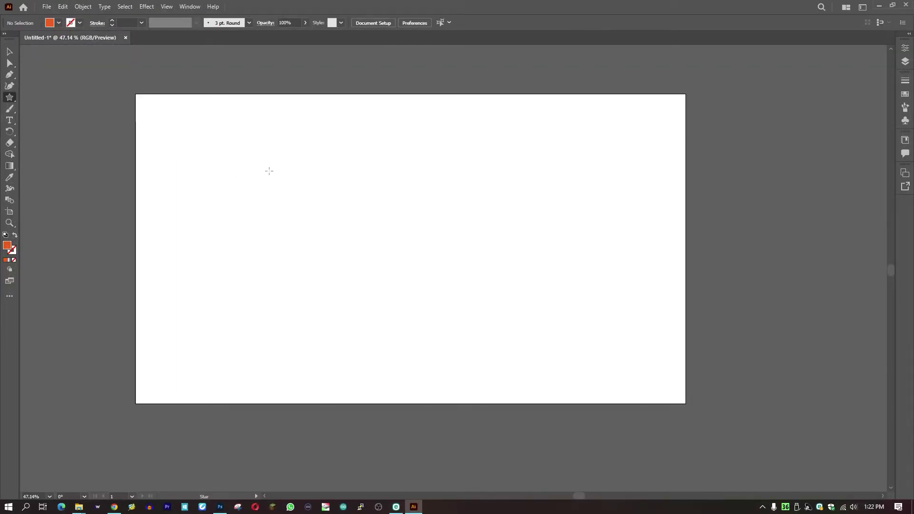
drag(292, 188, 382, 221)
key(v)
drag(315, 199, 246, 243)
click(401, 231)
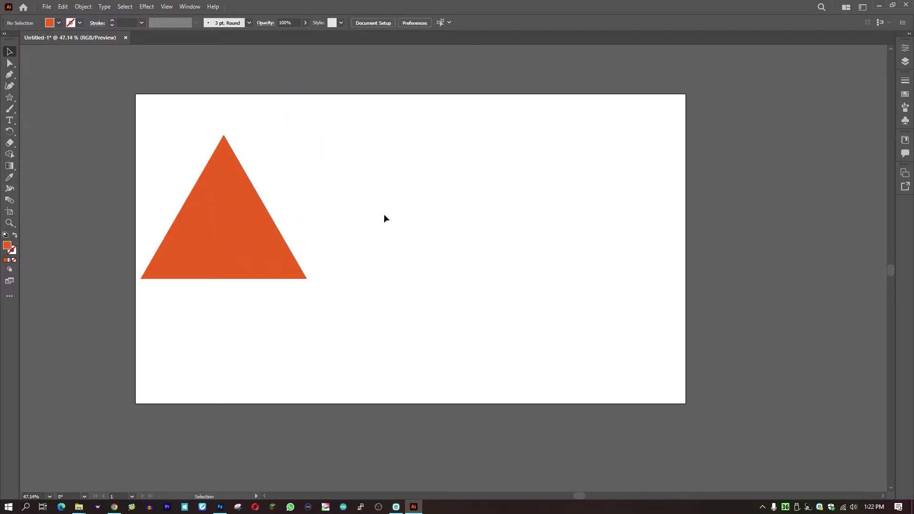
click(171, 234)
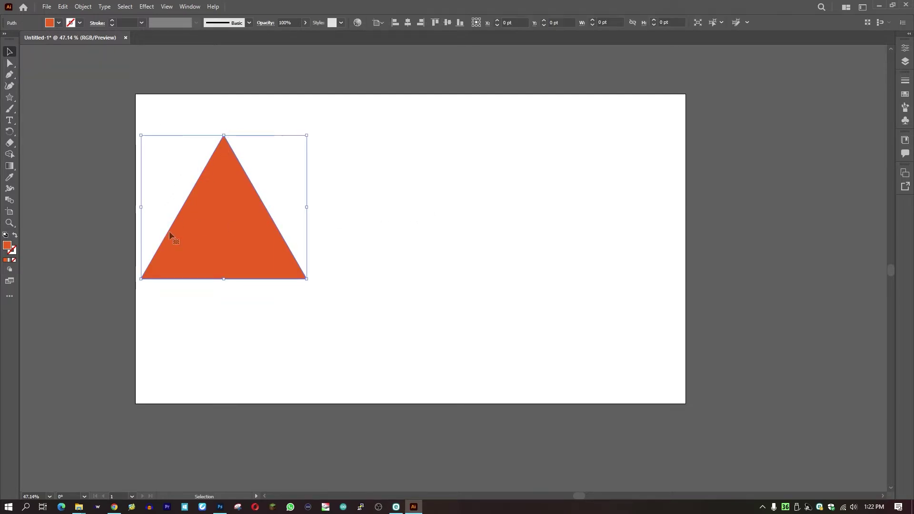
click(180, 303)
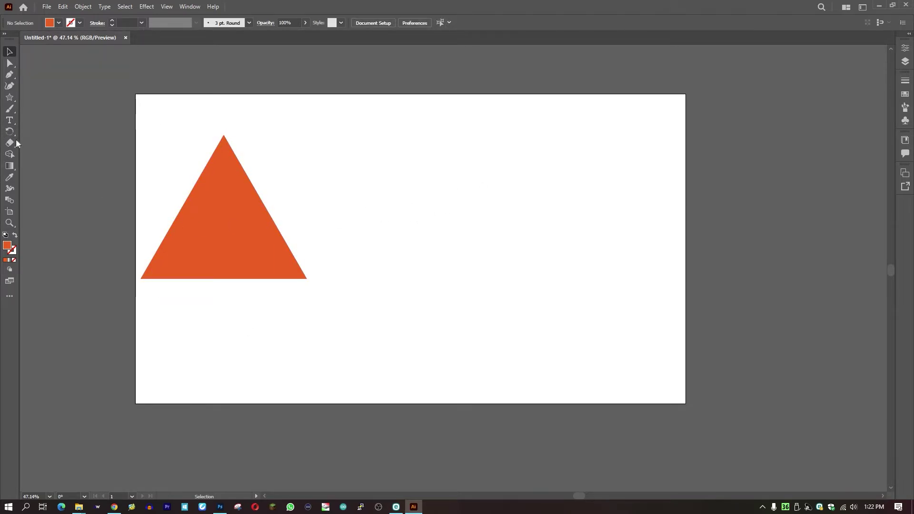
Step: Draw an orange five-pointed star about 502 pt wide and 485 pt high beside the triangle, adjusting the number of points with the Star tool
click(9, 97)
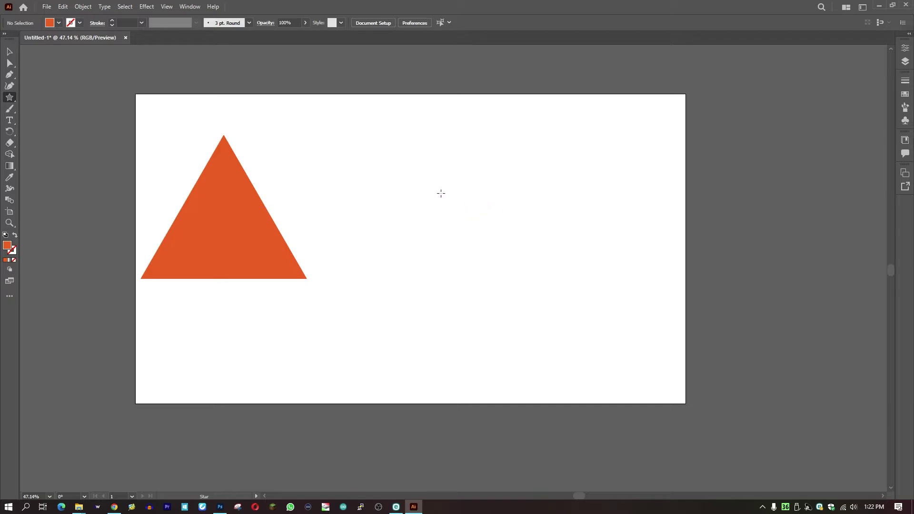
mouse_move(441, 193)
mouse_down()
mouse_move(501, 245)
mouse_move(528, 217)
mouse_move(511, 167)
mouse_up()
key(Up)
key(Up)
key(Up)
key(Up)
key(Up)
key(Up)
key(Up)
key(Up)
key(Up)
key(Down)
key(Down)
key(Down)
key(Down)
key(Down)
key(Down)
key(Down)
key(Up)
key(Down)
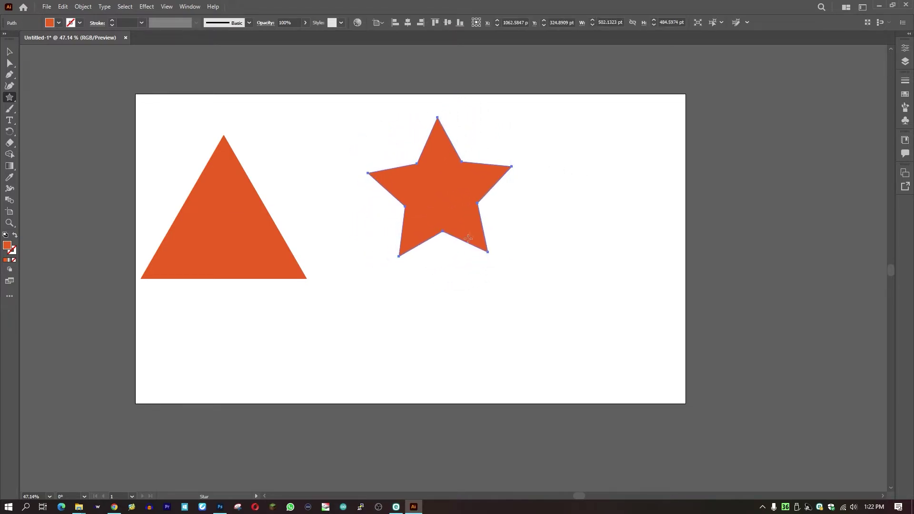
Step: Move the star lower on the artboard with the Selection tool
key(v)
key(ctrl+shift+a)
drag(406, 192, 393, 261)
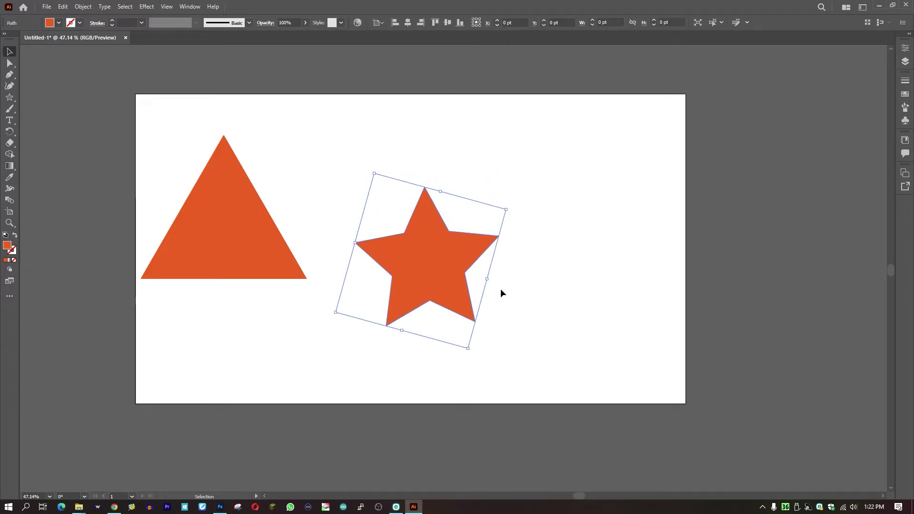
Step: Reshape the star's right side by pulling its inner right, upper right and upper inner anchor points outward
click(475, 288)
key(p)
ctrl+click(465, 276)
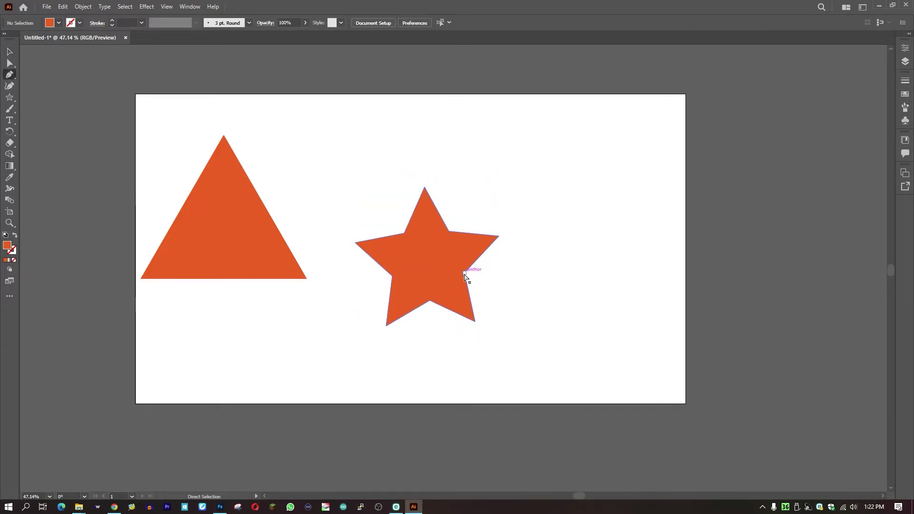
drag(465, 276, 565, 281)
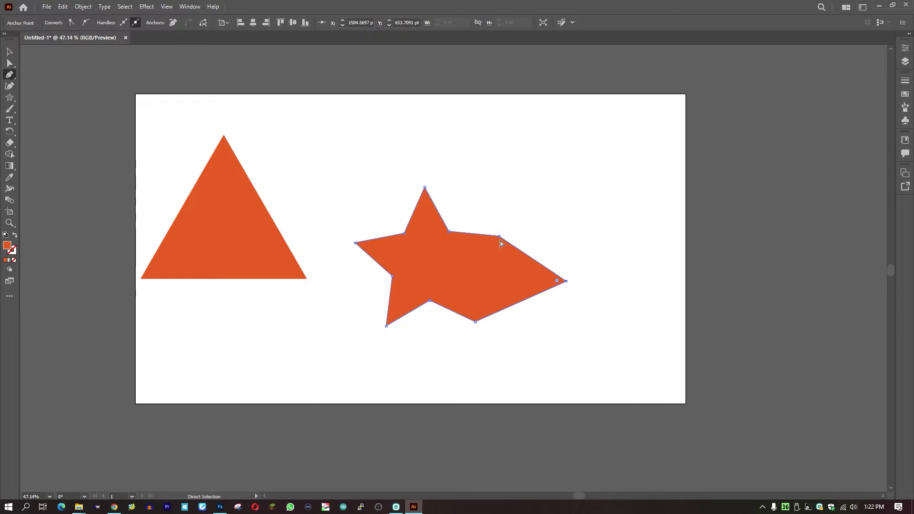
drag(499, 236, 526, 153)
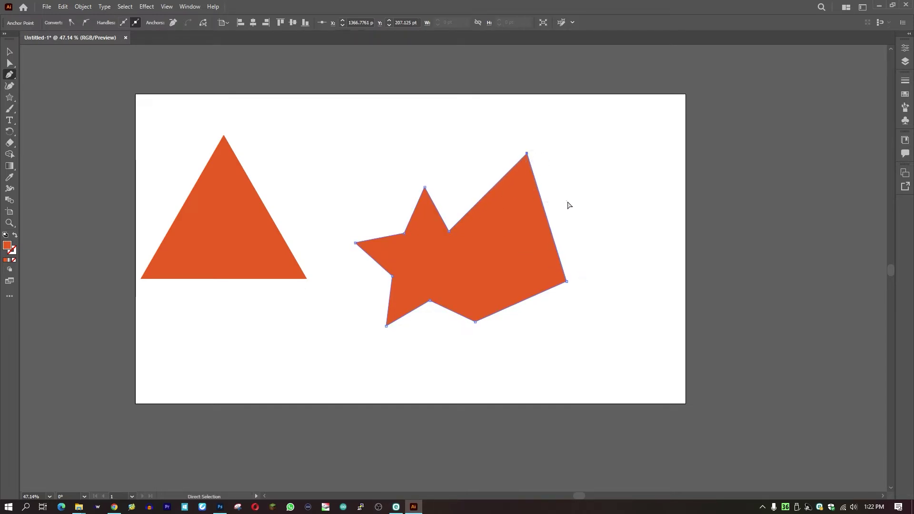
drag(449, 231, 457, 154)
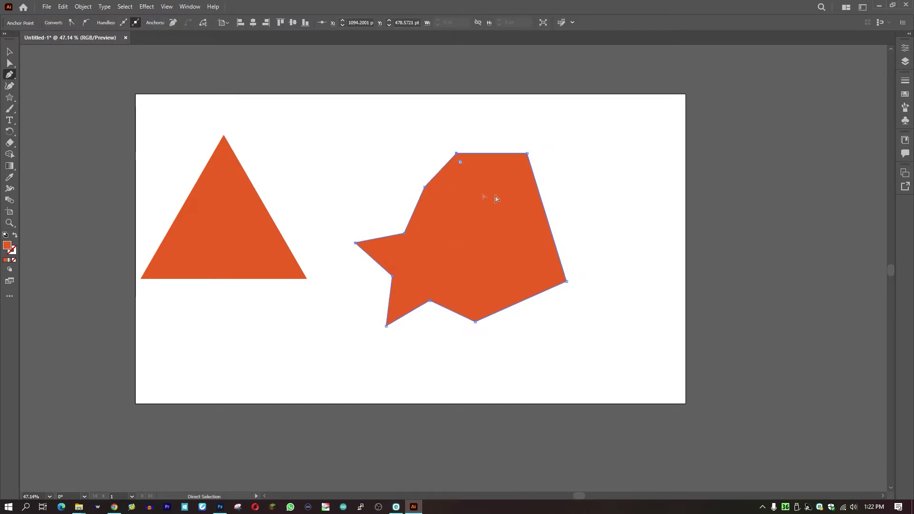
Step: Pull the inner anchor point between the star's top and left tips outward, and deselect the shape
key(ctrl+shift+a)
click(397, 264)
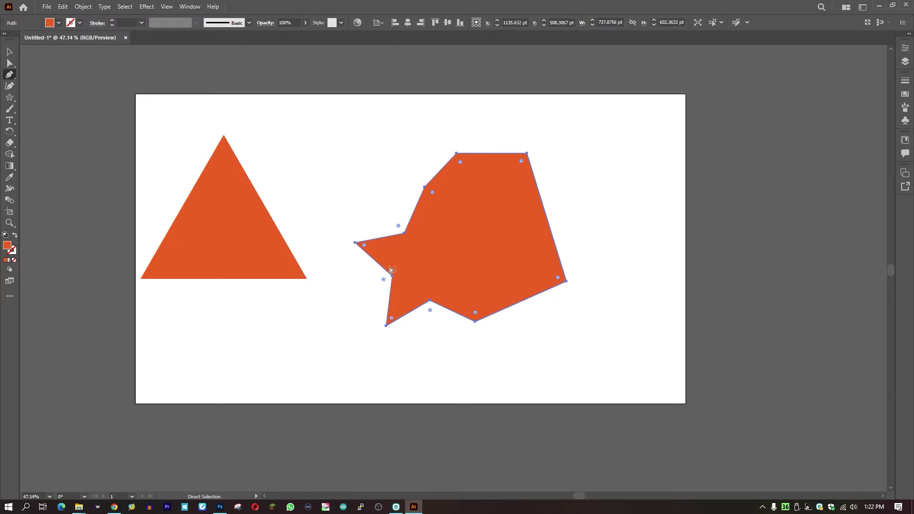
click(404, 233)
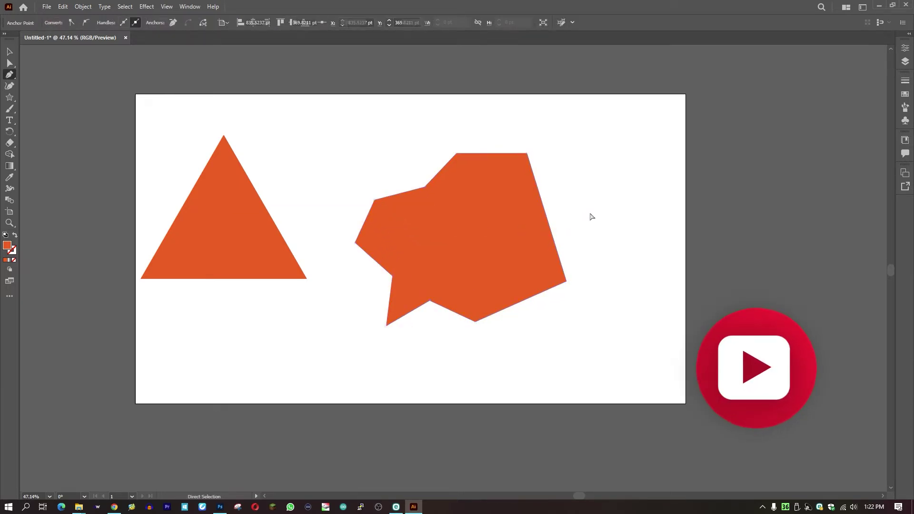
drag(461, 246, 461, 248)
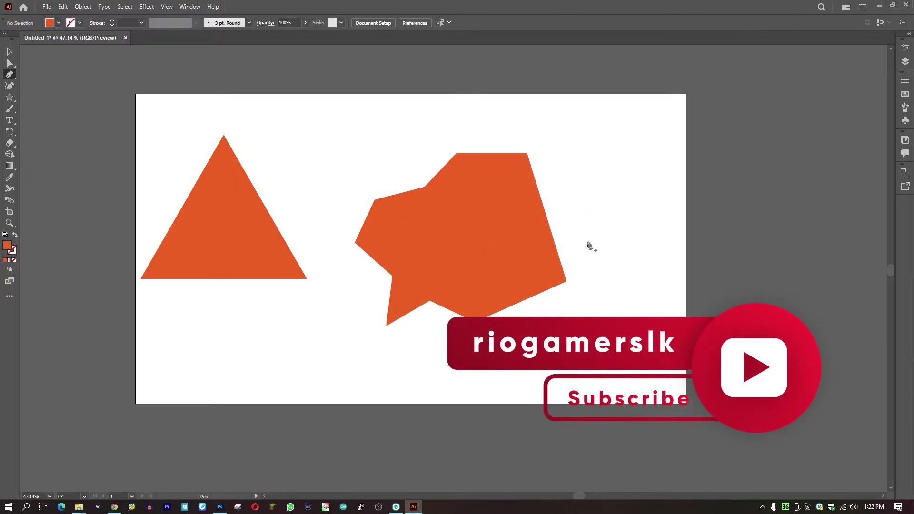
Step: Select the reshaped star to examine its bounding box, and examine its anchor points with the Direct Selection tool
key(v)
click(492, 260)
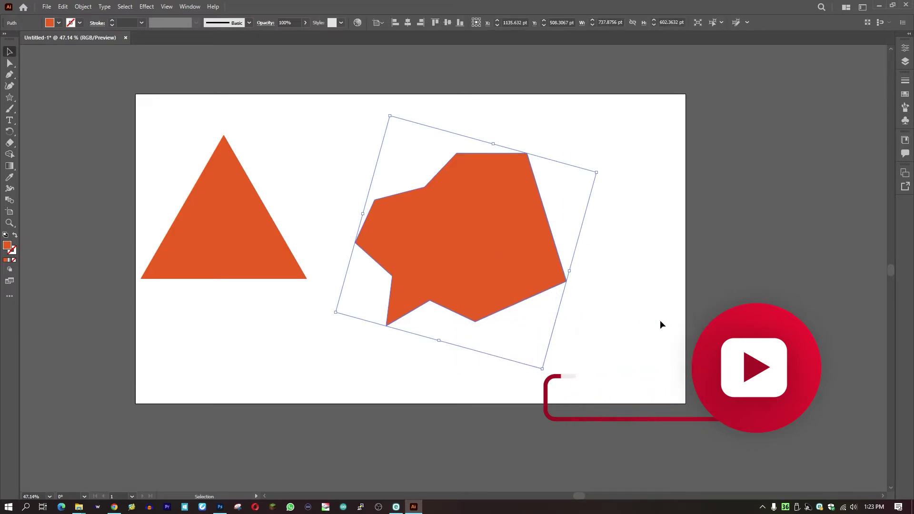
key(a)
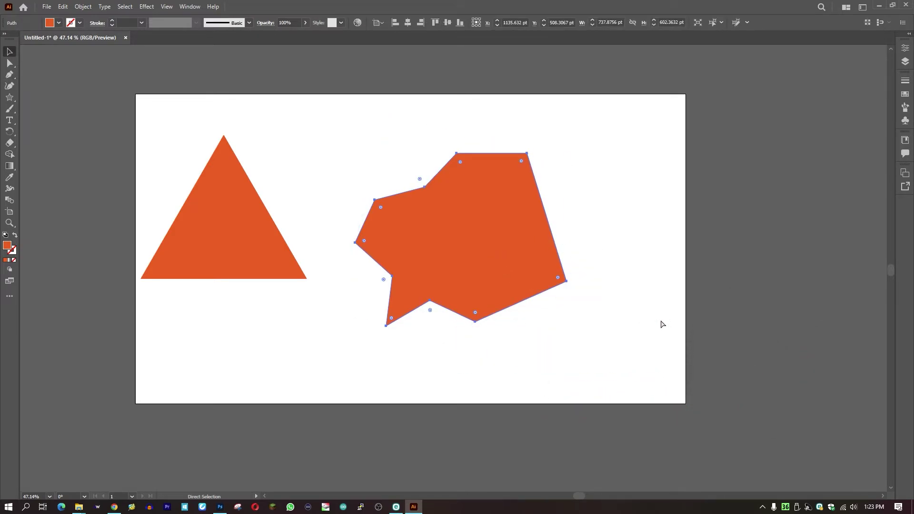
Step: Undo the anchor point edits and the star's move
key(ctrl+z)
key(ctrl+z)
key(ctrl+z)
key(ctrl+z)
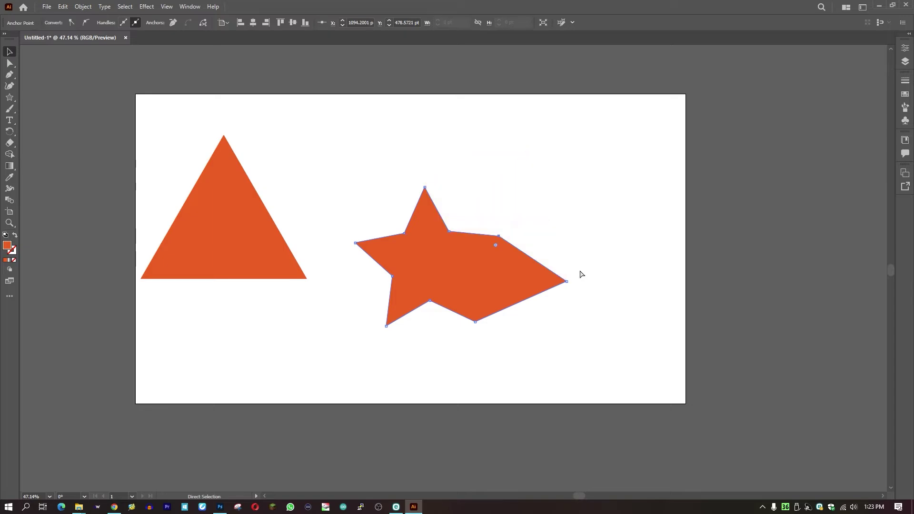
key(ctrl+z)
key(ctrl+z)
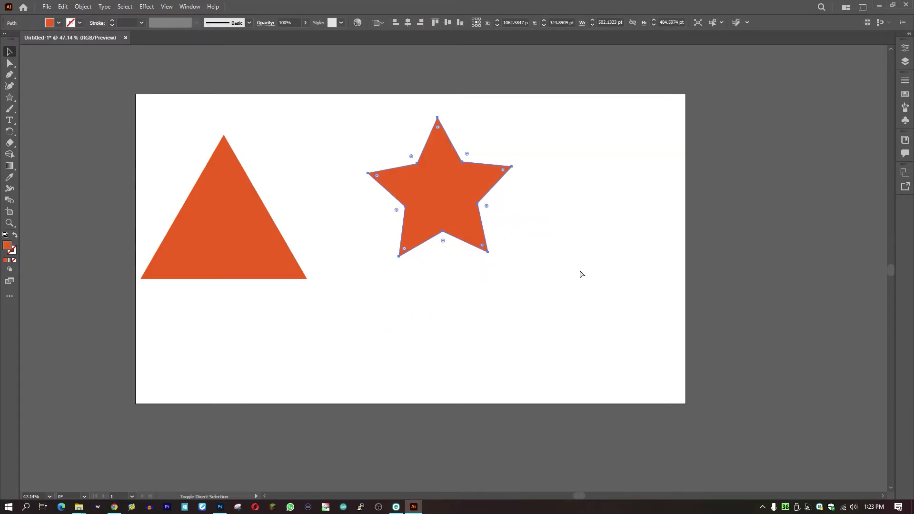
Step: Redo the star's move and its anchor point edits
key(ctrl+shift+z)
key(ctrl+shift+z)
key(ctrl+shift+z)
key(ctrl+shift+z)
key(ctrl+shift+z)
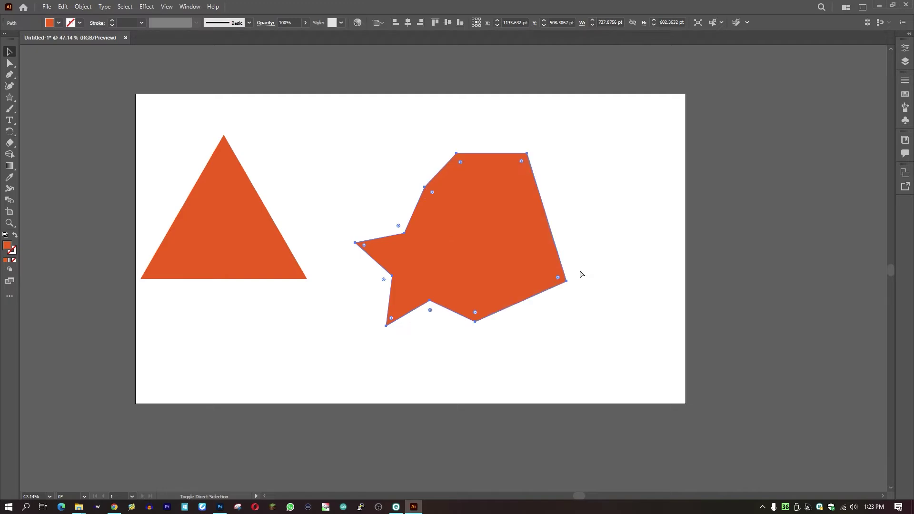
Step: Undo all the anchor point edits to restore the regular five-pointed star
key(ctrl+z)
key(ctrl+z)
key(ctrl+z)
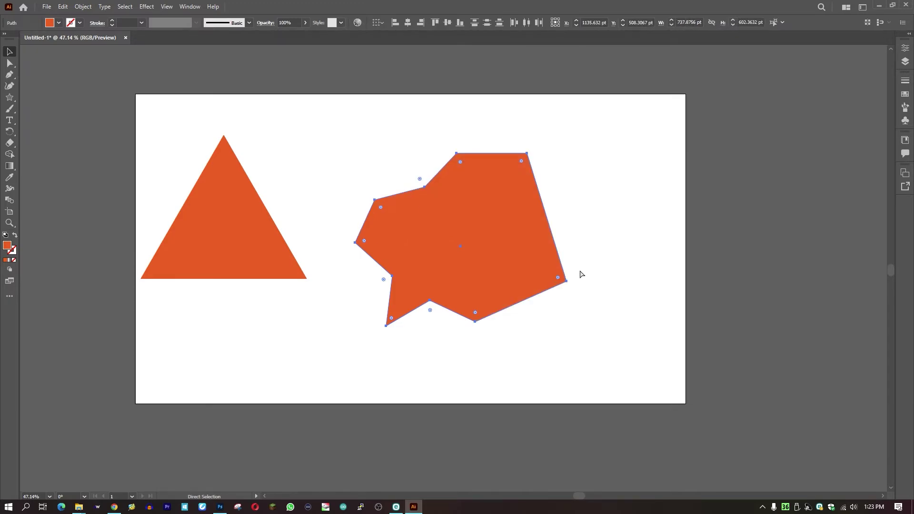
key(ctrl+z)
key(ctrl+z)
key(ctrl+z)
key(ctrl+z)
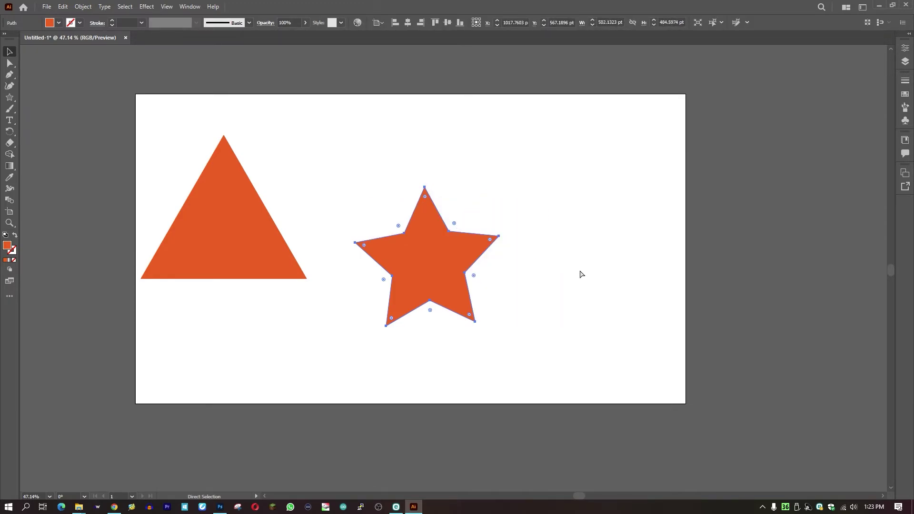
Step: Reposition the regular star beside the triangle with its lowest tip level with the triangle's base, and deselect it
key(v)
key(ctrl+z)
key(ctrl+z)
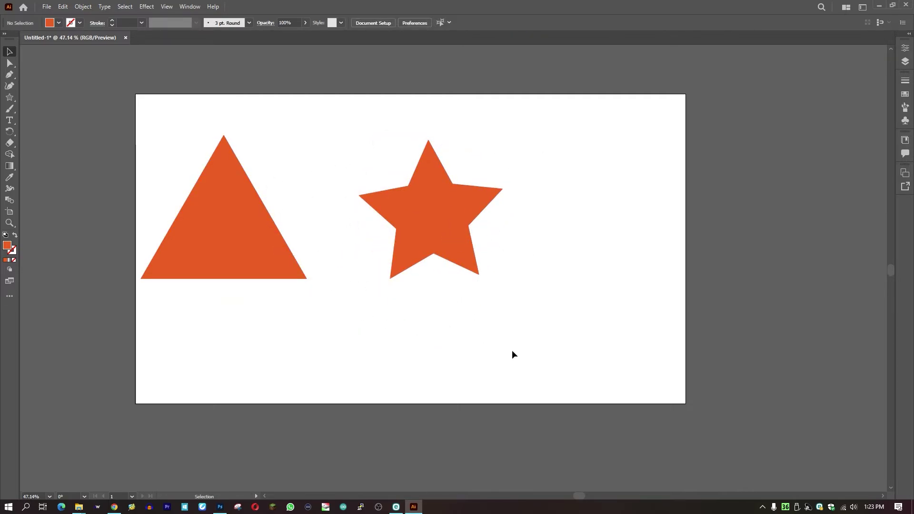
Step: Open the Save As dialog, review the Adobe Illustrator (*.AI) file type, and cancel without saving
key(ctrl+s)
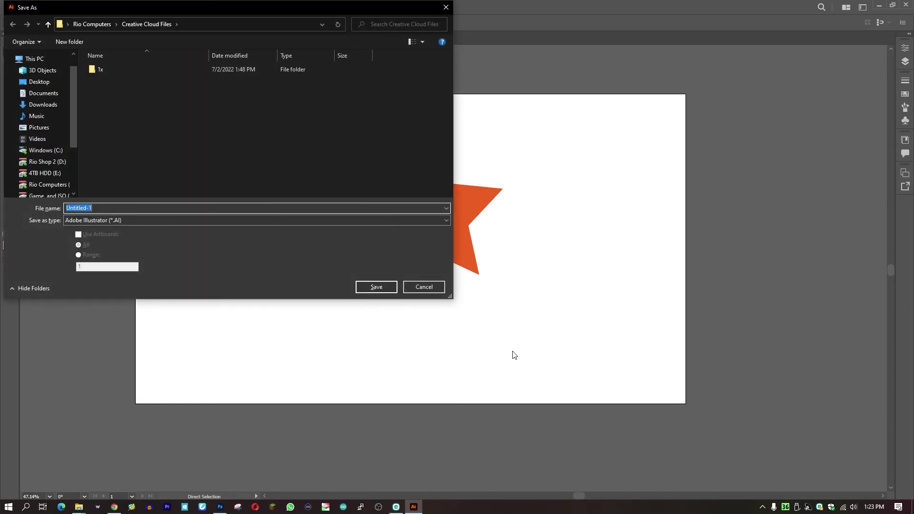
drag(183, 10, 302, 38)
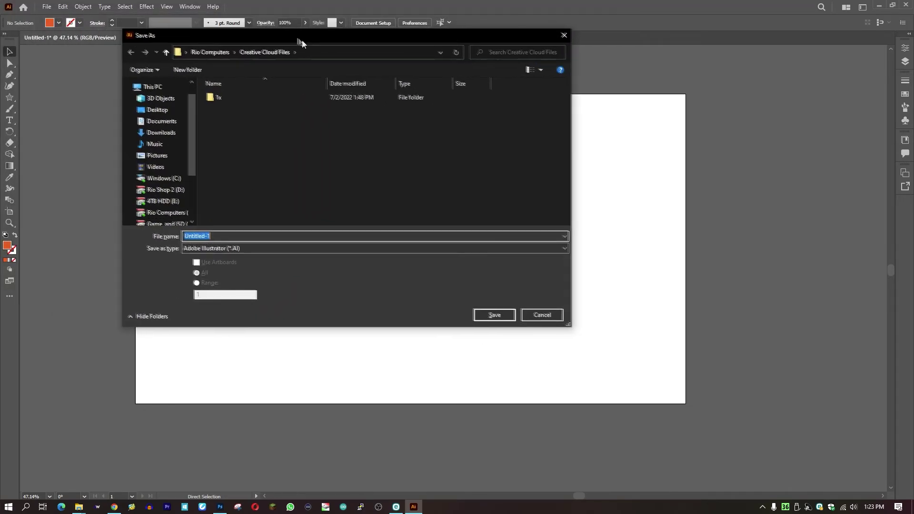
click(227, 250)
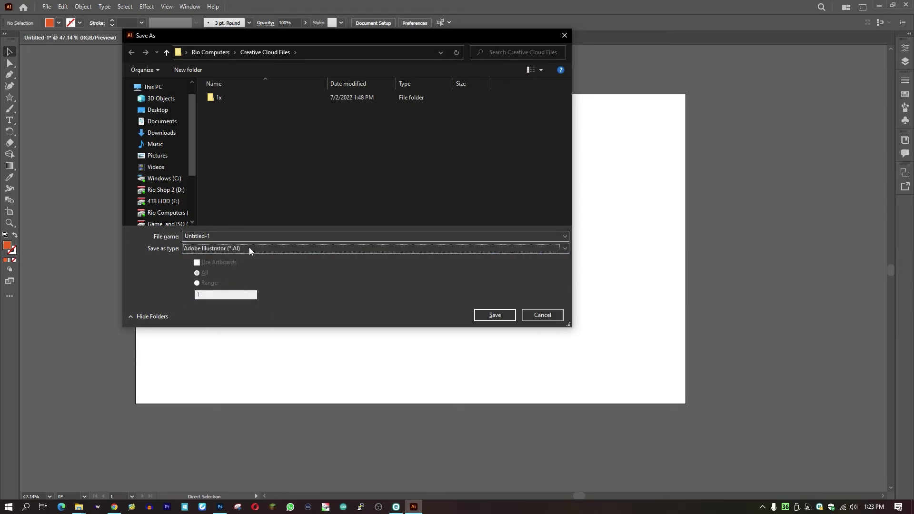
click(547, 316)
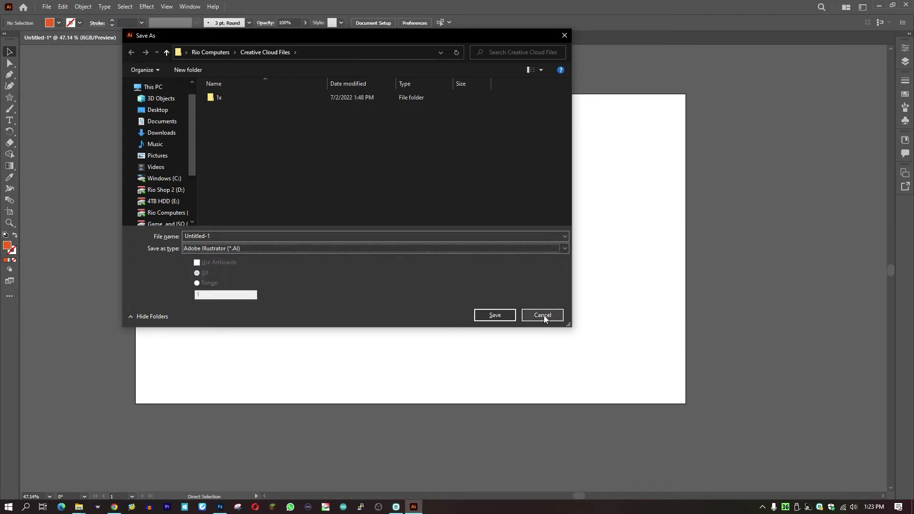
click(544, 315)
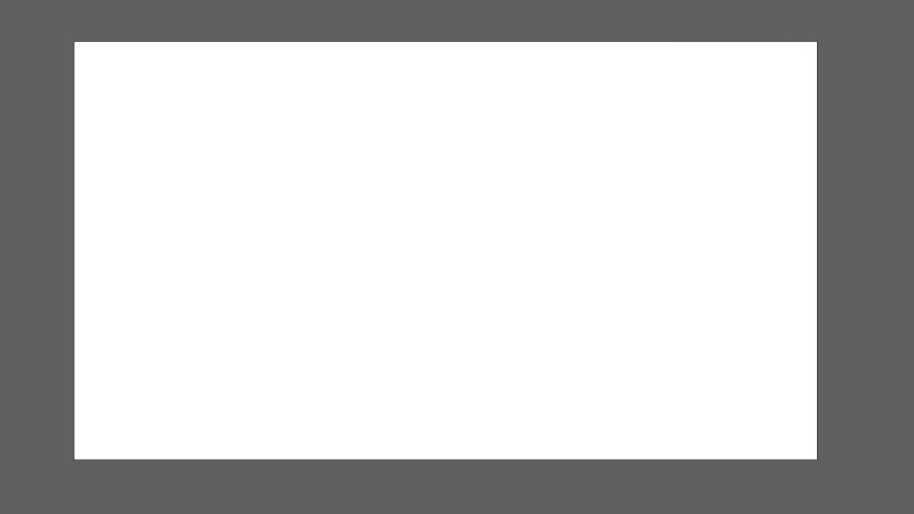